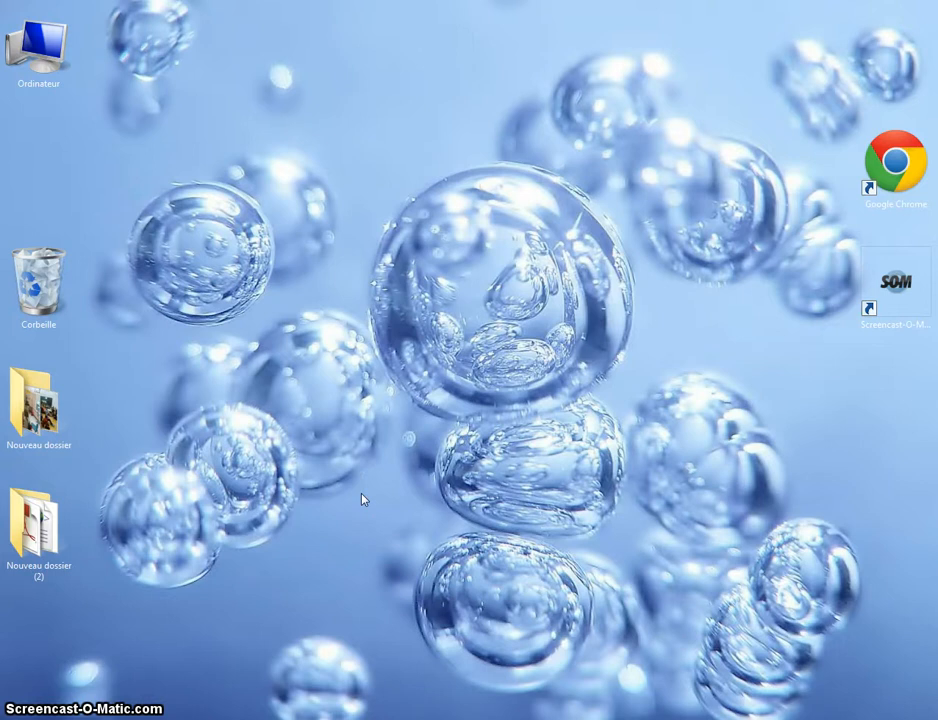
- Open Google Chrome and sign in to Google with the ecolecatholique.ca school account using the prefilled login details
double_click(883, 176)
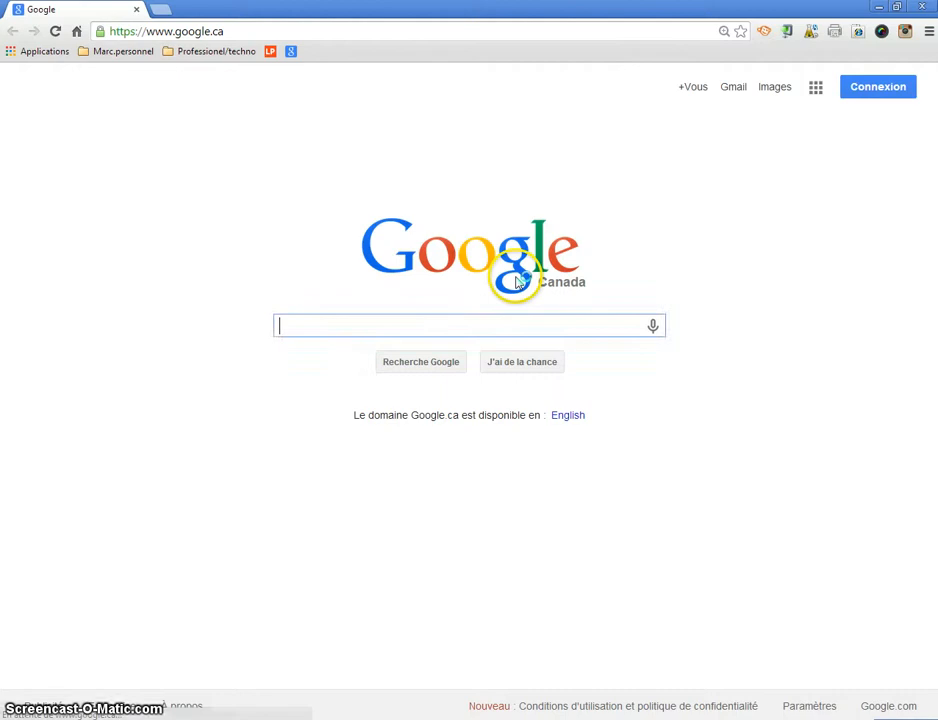
left_click(876, 101)
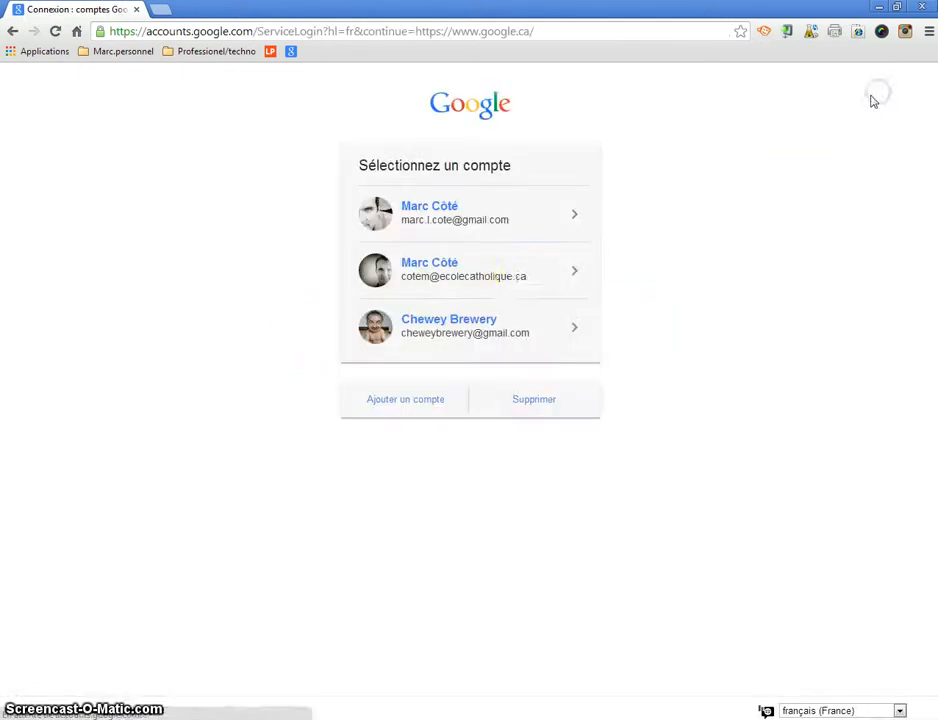
left_click(520, 270)
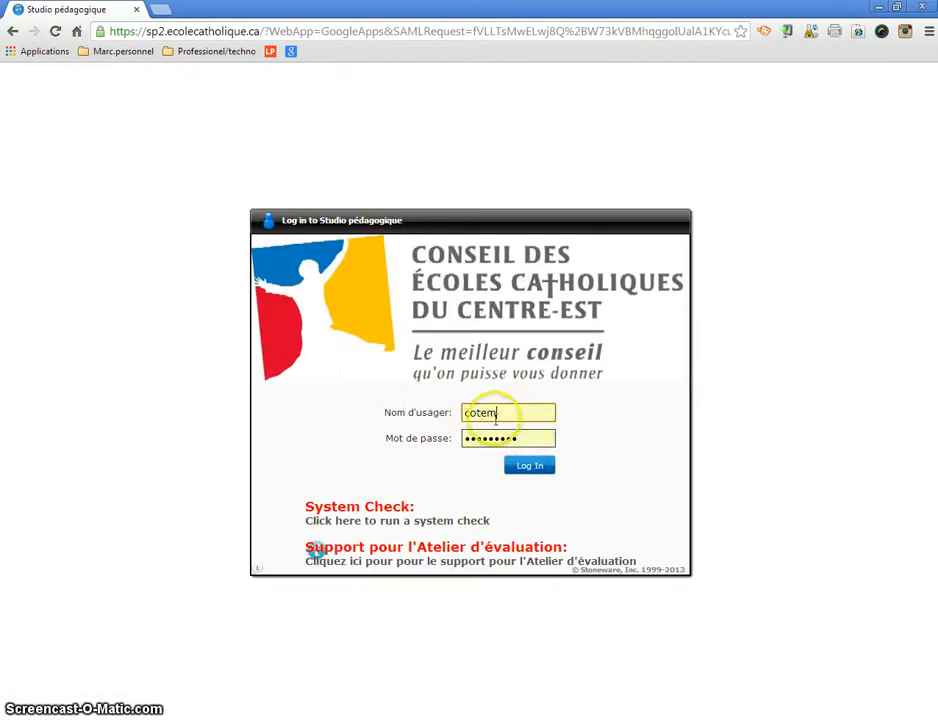
left_click(530, 465)
left_click(532, 470)
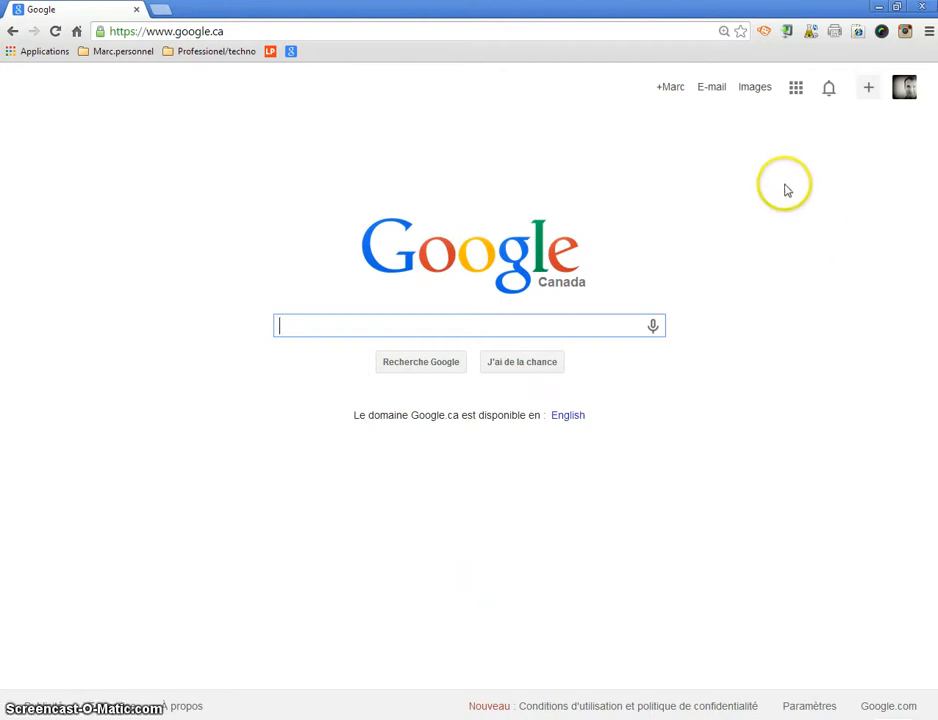
- Go to Google Drive and create a new text document
left_click(797, 92)
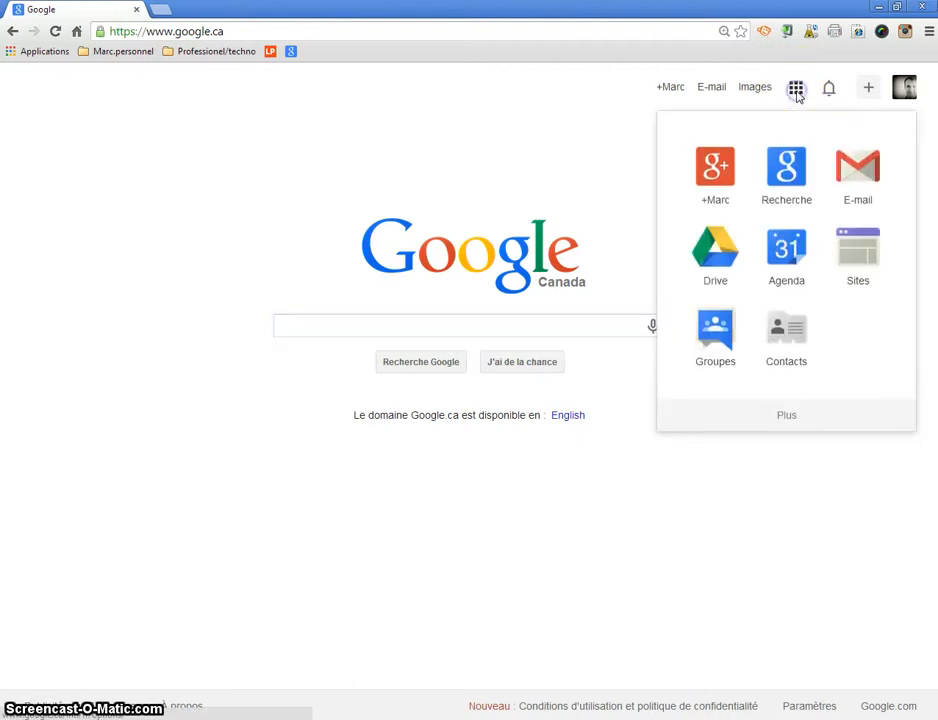
left_click(714, 255)
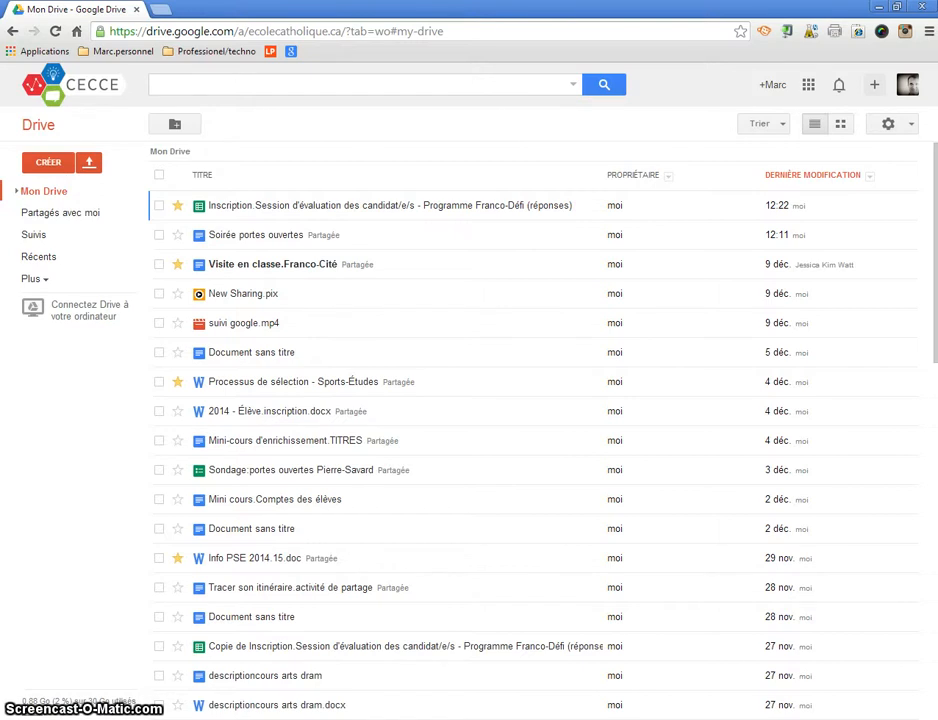
left_click(48, 163)
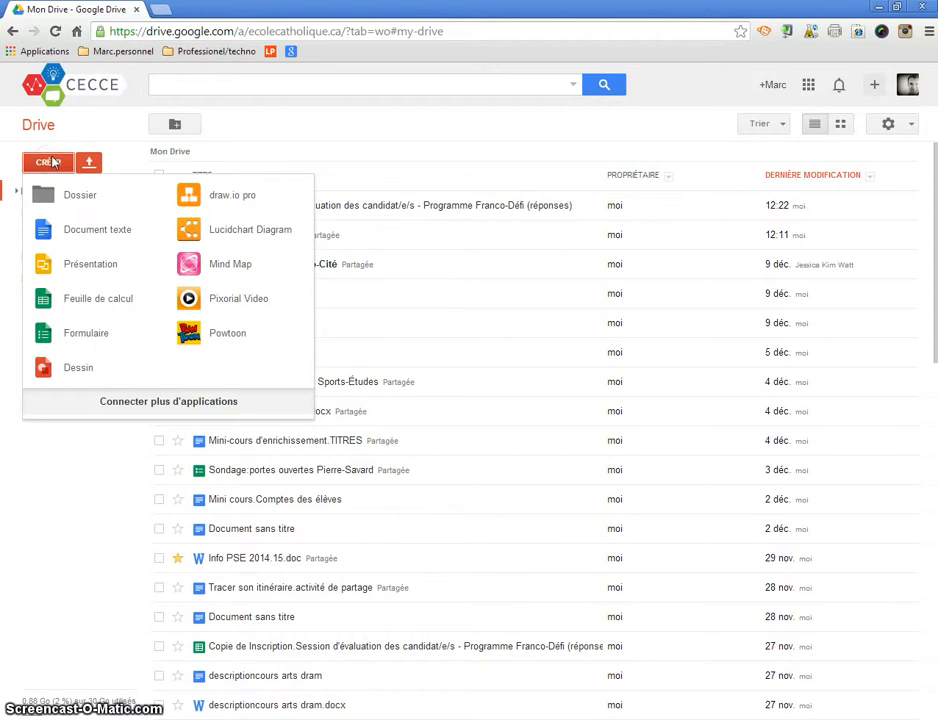
left_click(68, 195)
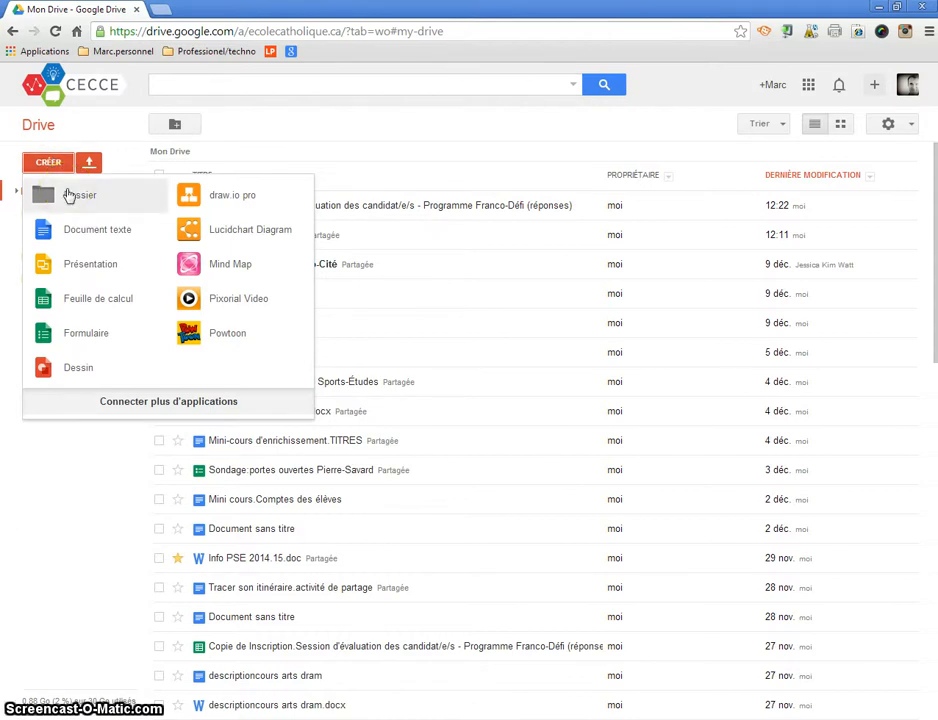
left_click(97, 230)
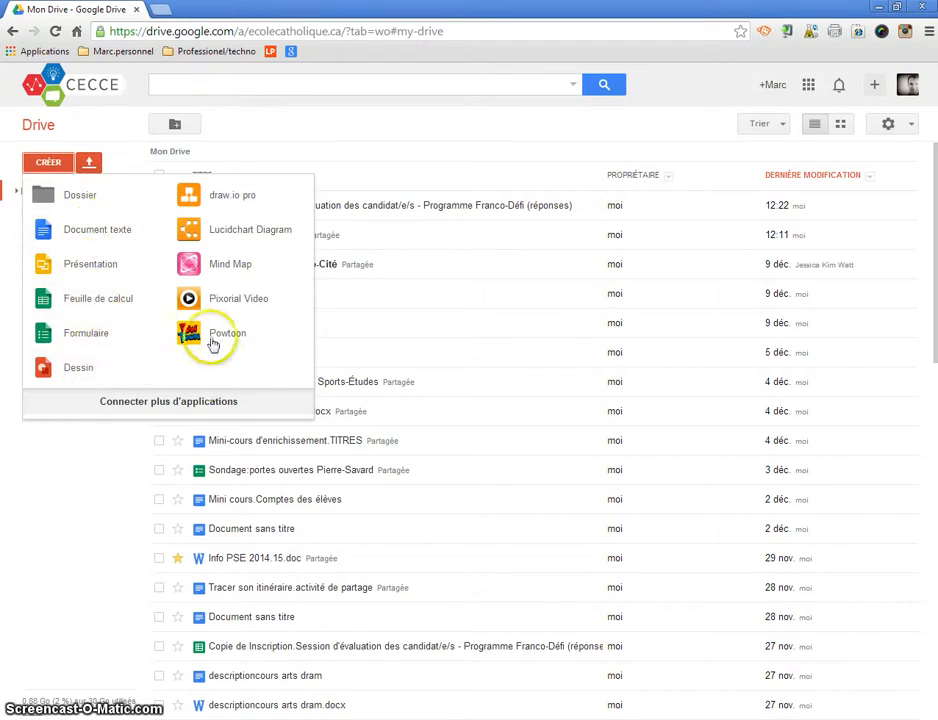
left_click(48, 232)
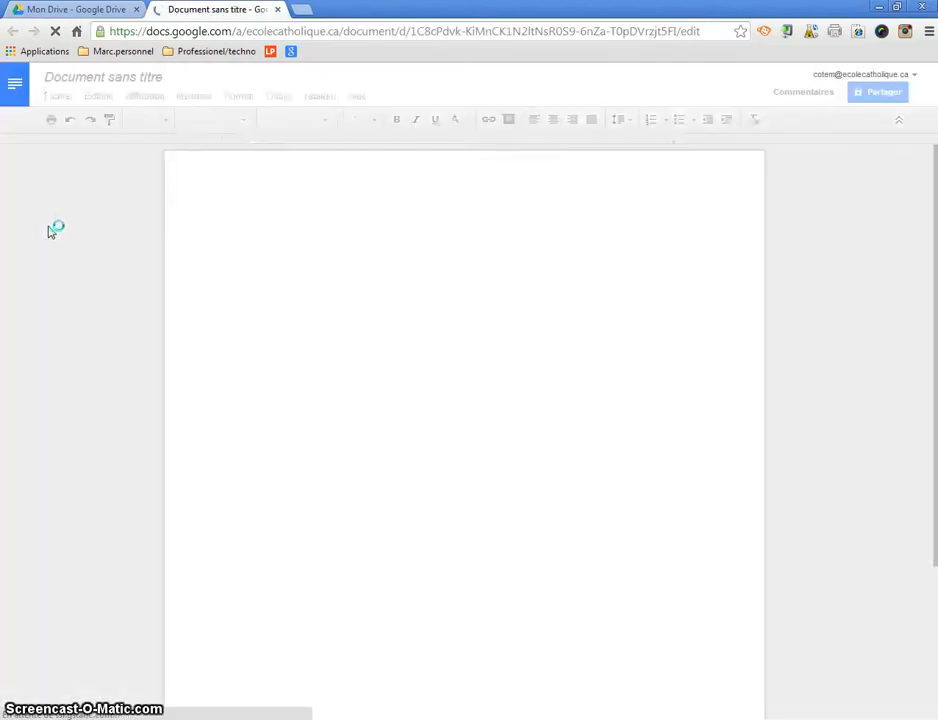
- Rename the untitled document as "Soirée portes ouvertes"
left_click(103, 77)
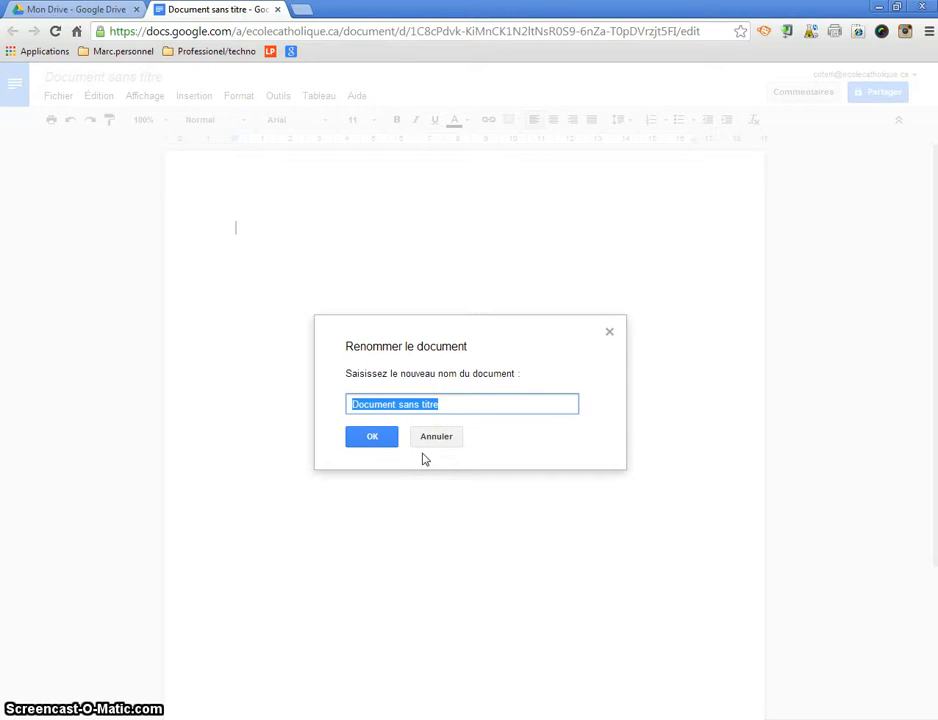
type("Soirée portes ouvertes")
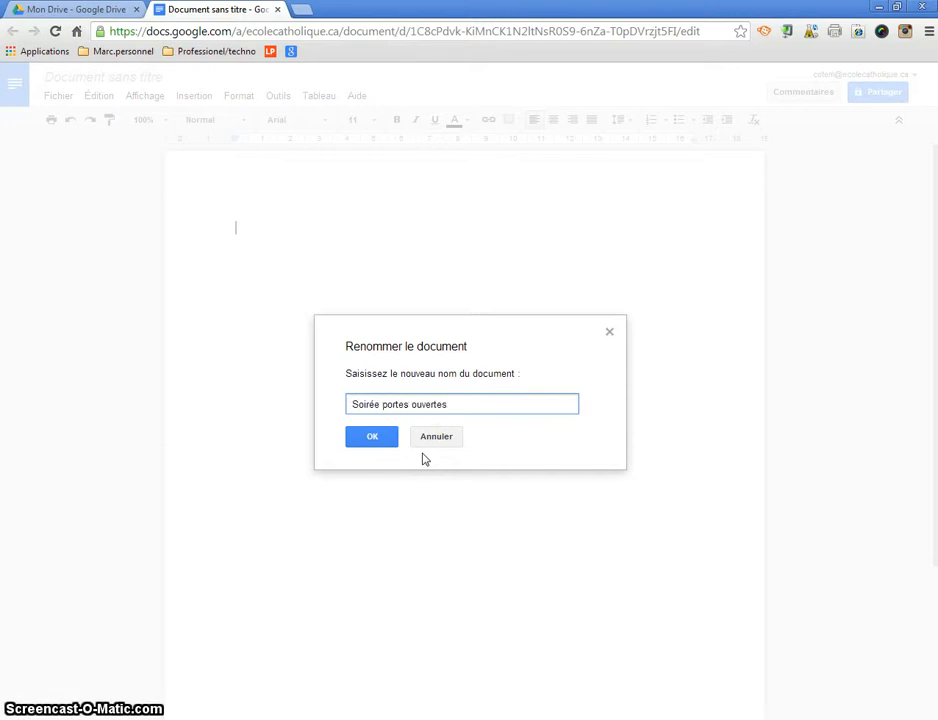
left_click(377, 438)
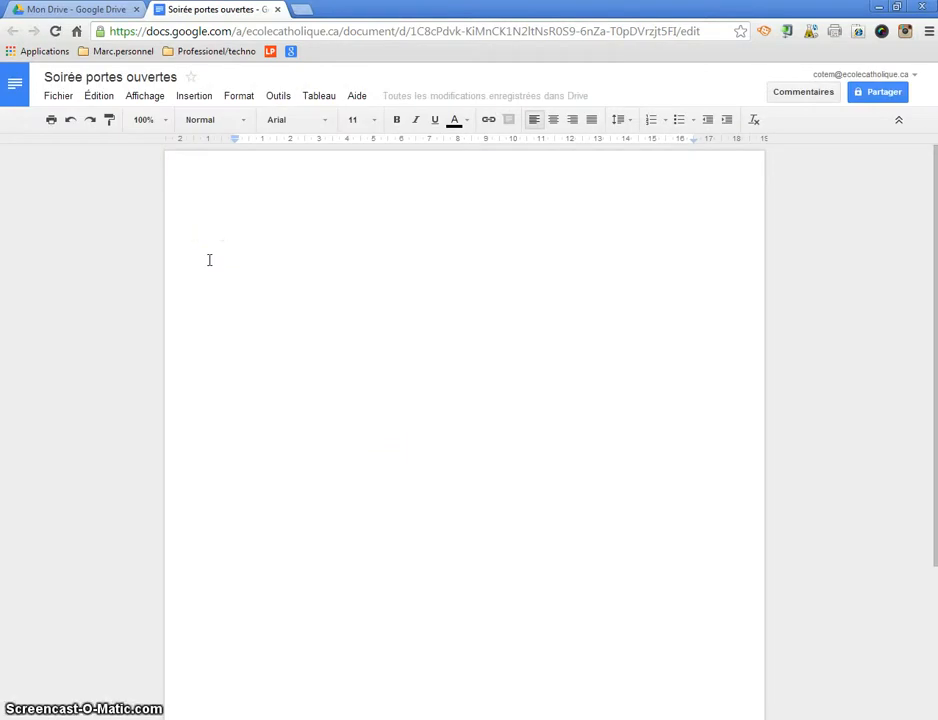
- Paste the copied open-house announcement and its schedule table into the empty document body
left_click(251, 218)
right_click(251, 218)
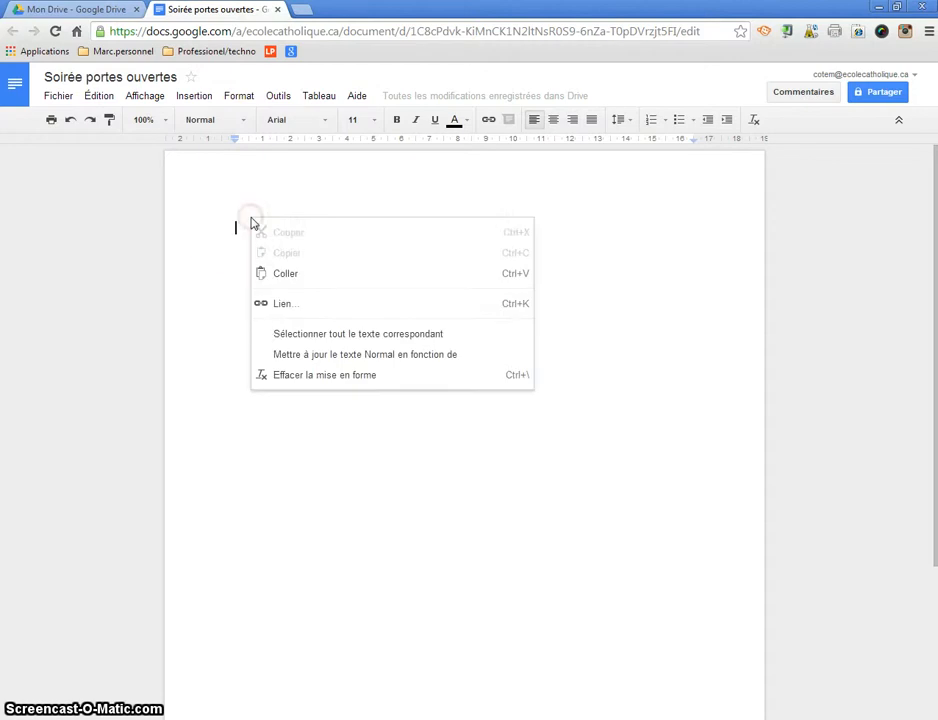
left_click(289, 276)
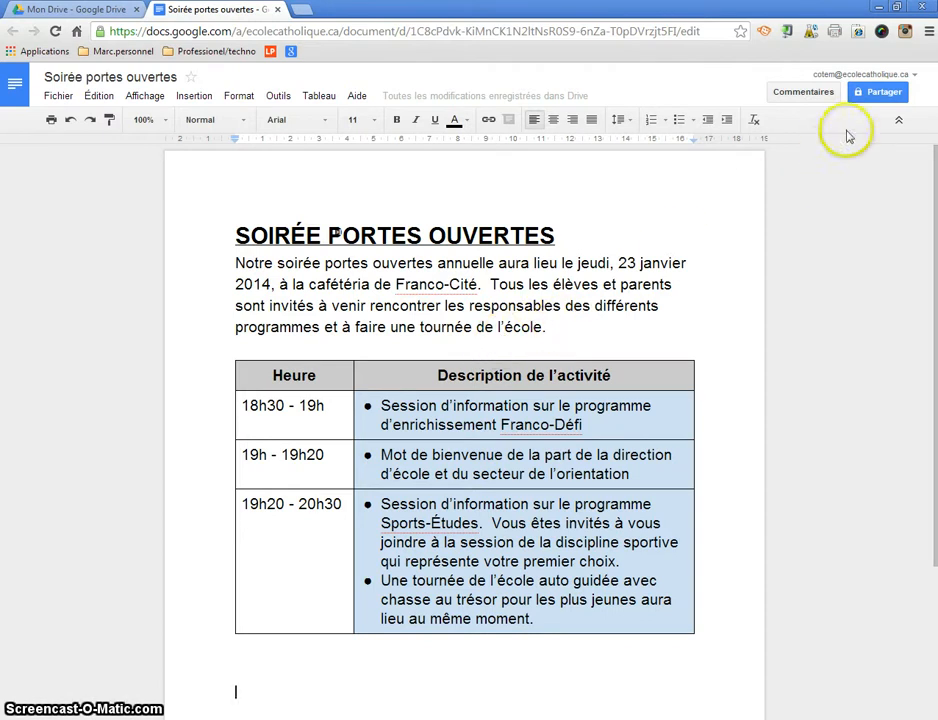
- Open the document's sharing settings and add the two school colleagues as invited users from the contact suggestions
left_click(870, 92)
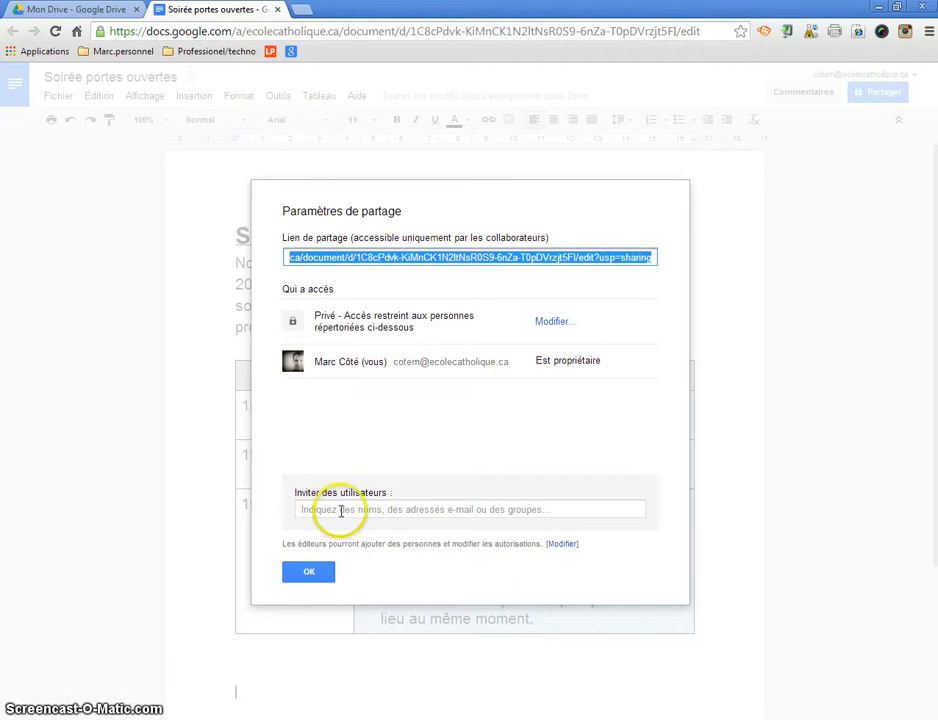
left_click(338, 508)
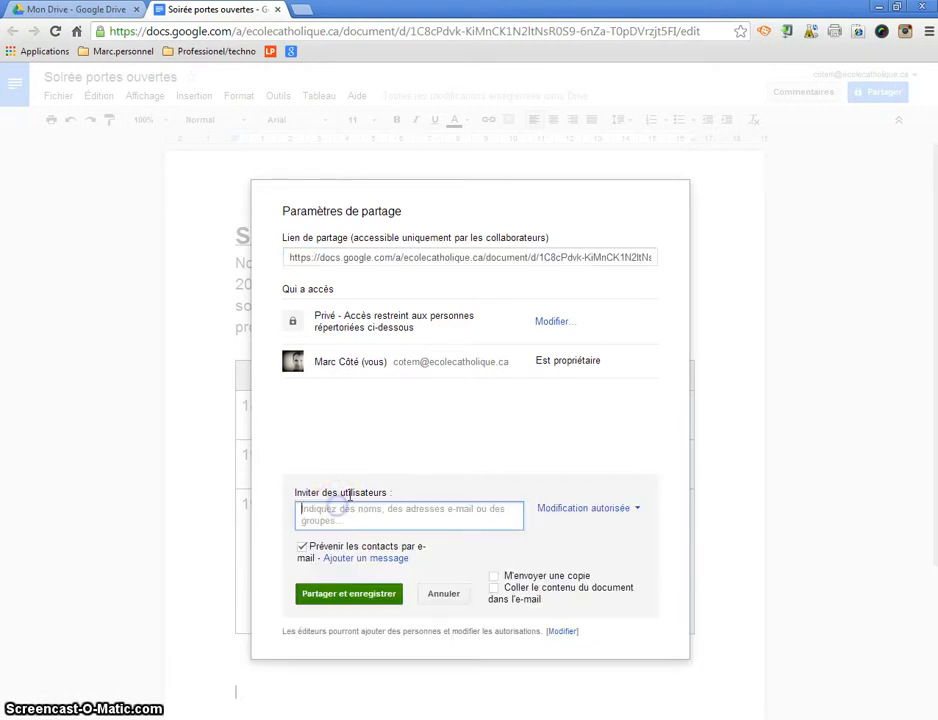
type("yvan")
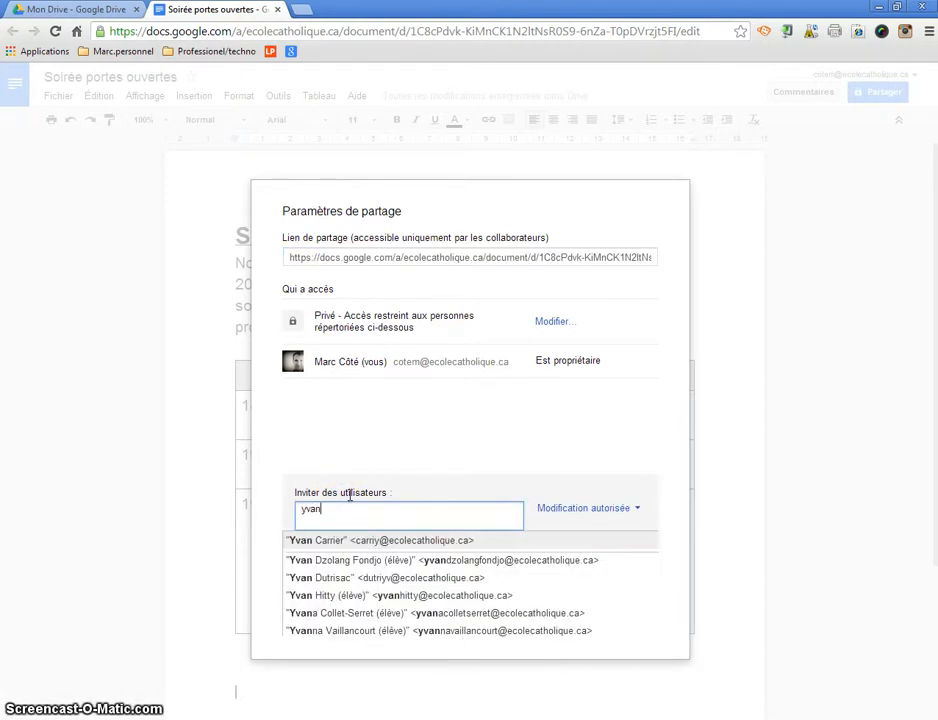
key("Return")
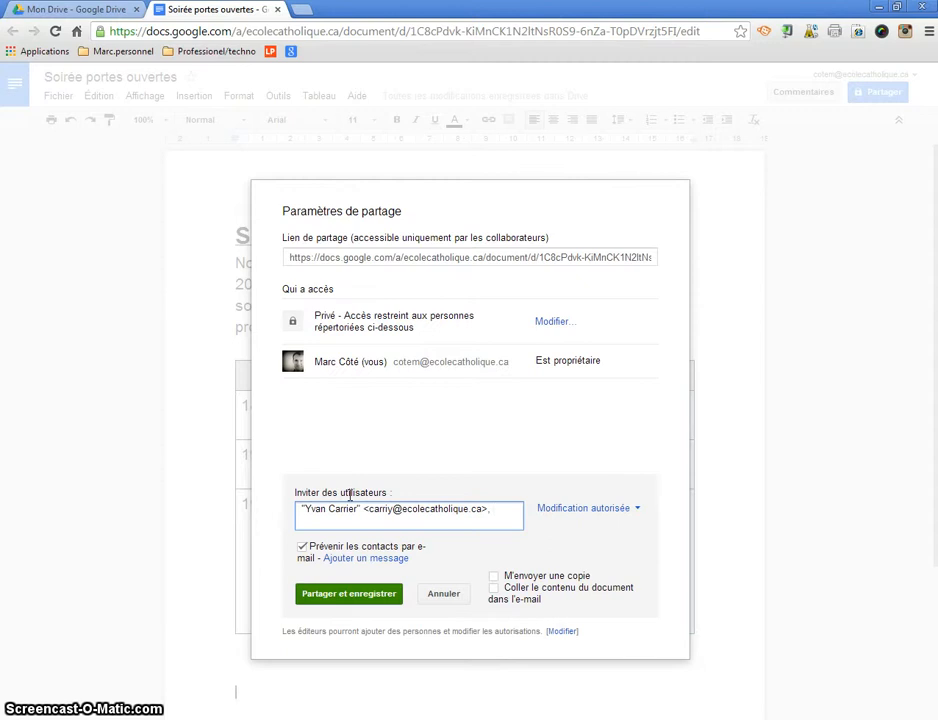
type("opau")
key("BackSpace")
key("BackSpace")
key("BackSpace")
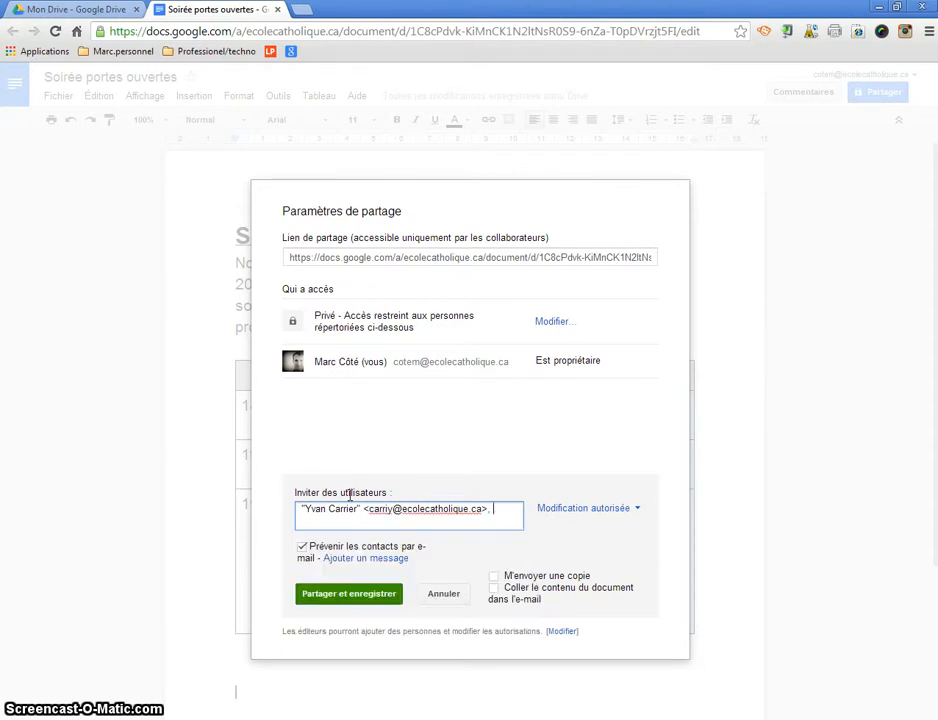
type("paul de")
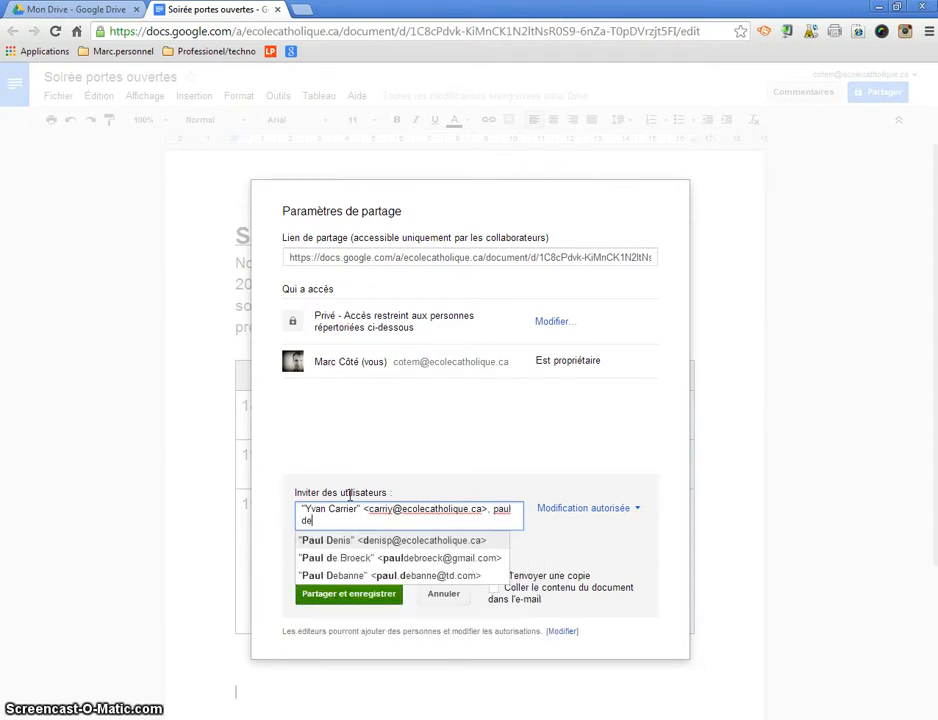
key("Return")
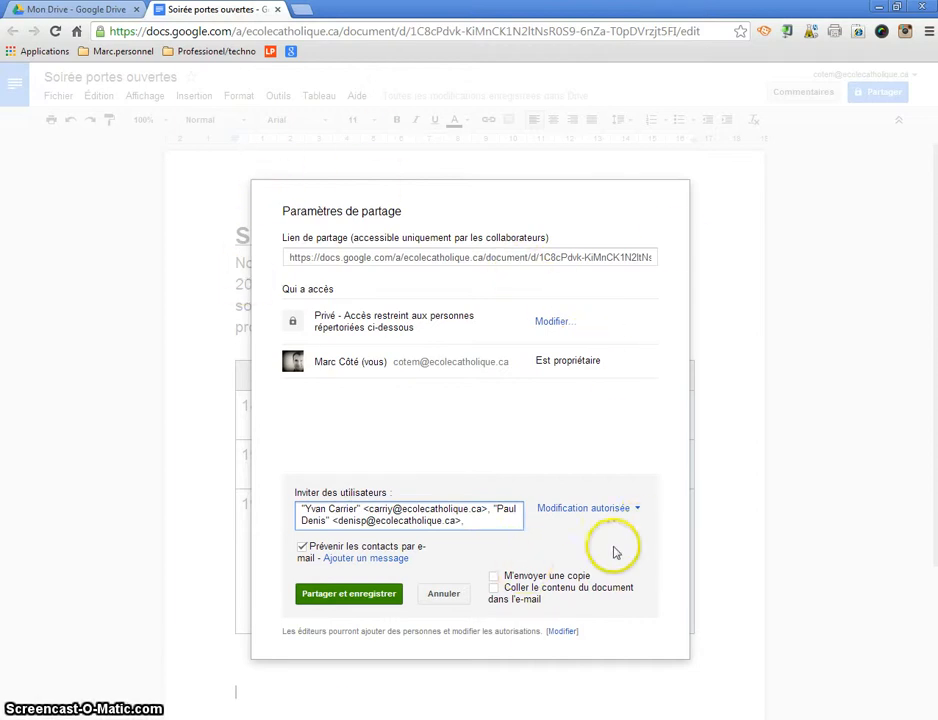
- Set the invited users' access level to "Modification autorisée"
left_click(636, 511)
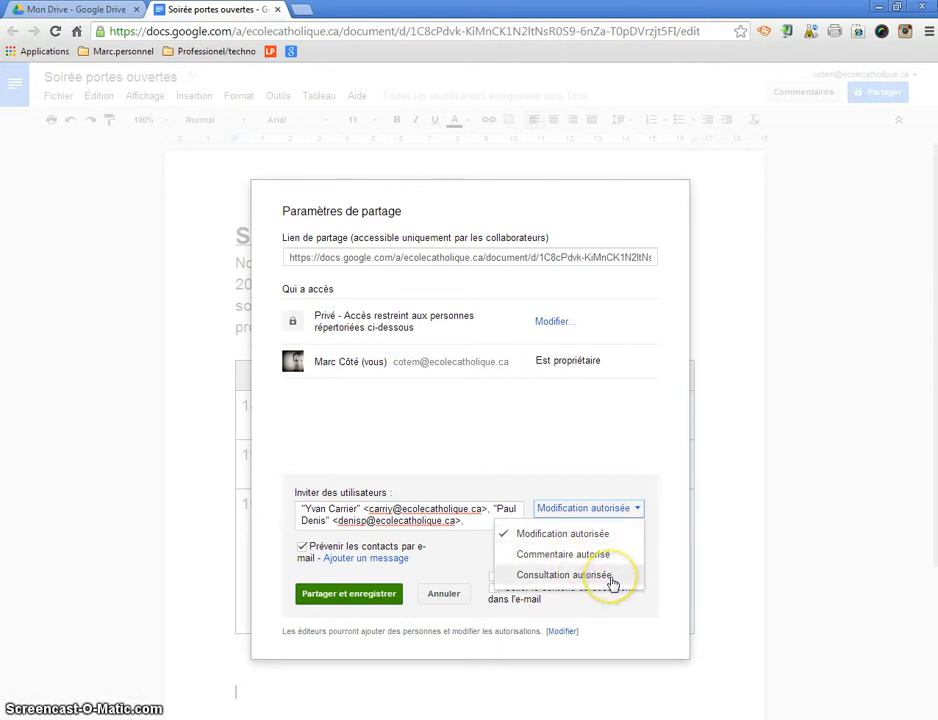
left_click(605, 579)
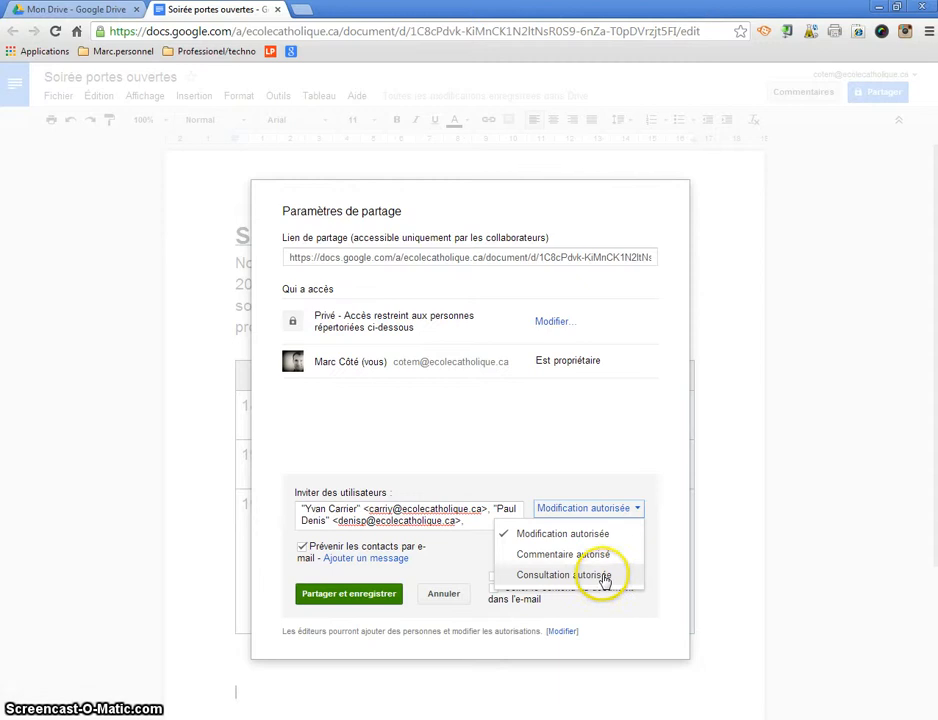
left_click(558, 534)
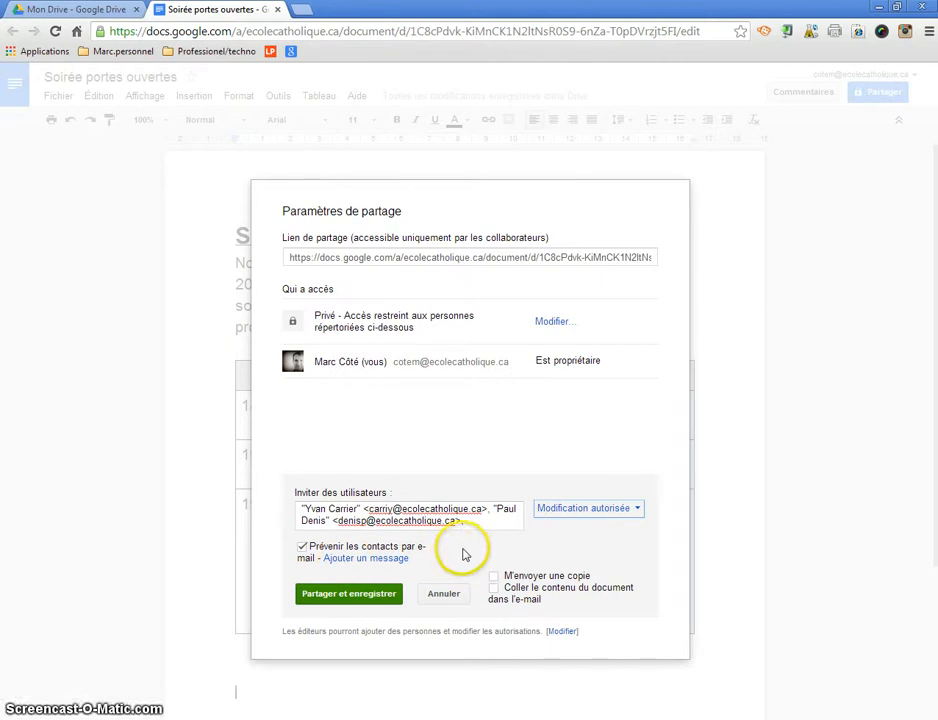
- Add the invitation message "Merci de vérifier le contenu du texte." signed with the sender's first name, and share the document
left_click(377, 566)
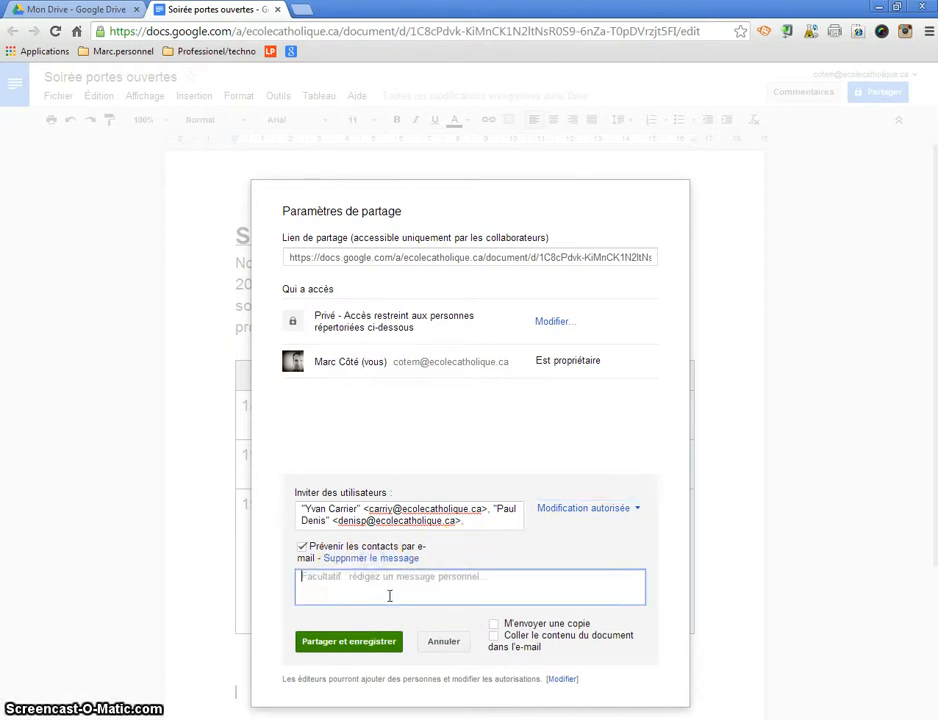
left_click(369, 505)
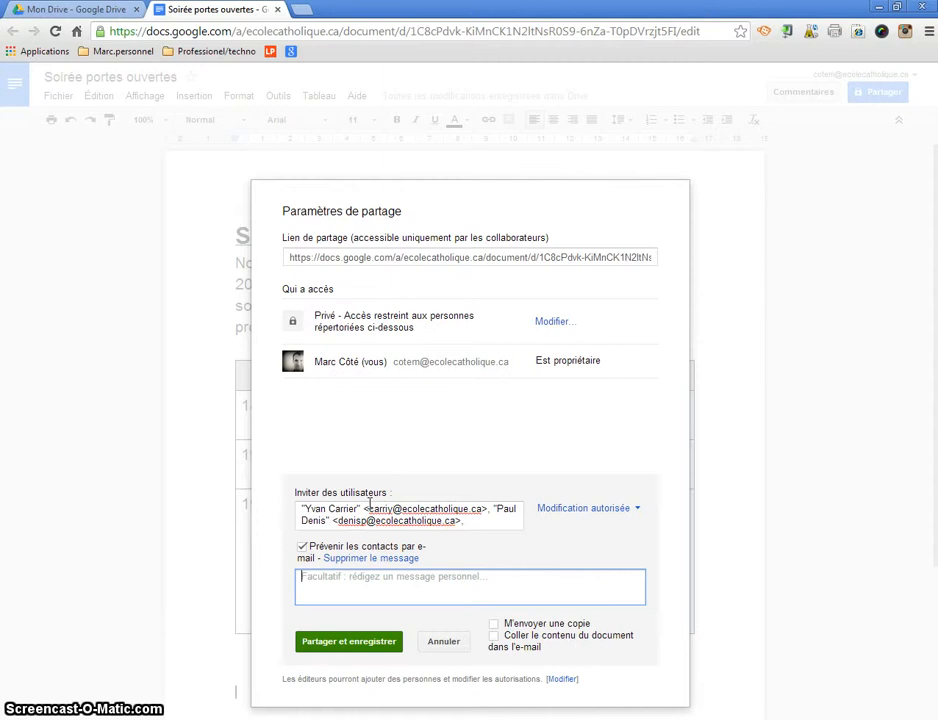
type("Merci de vérifier")
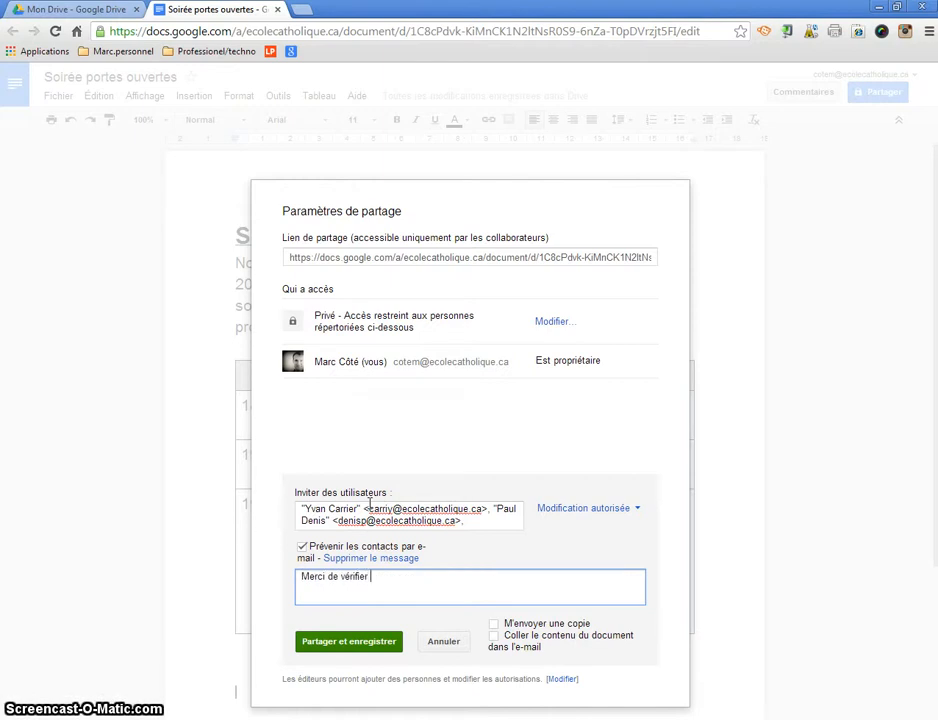
type(" le contenu du")
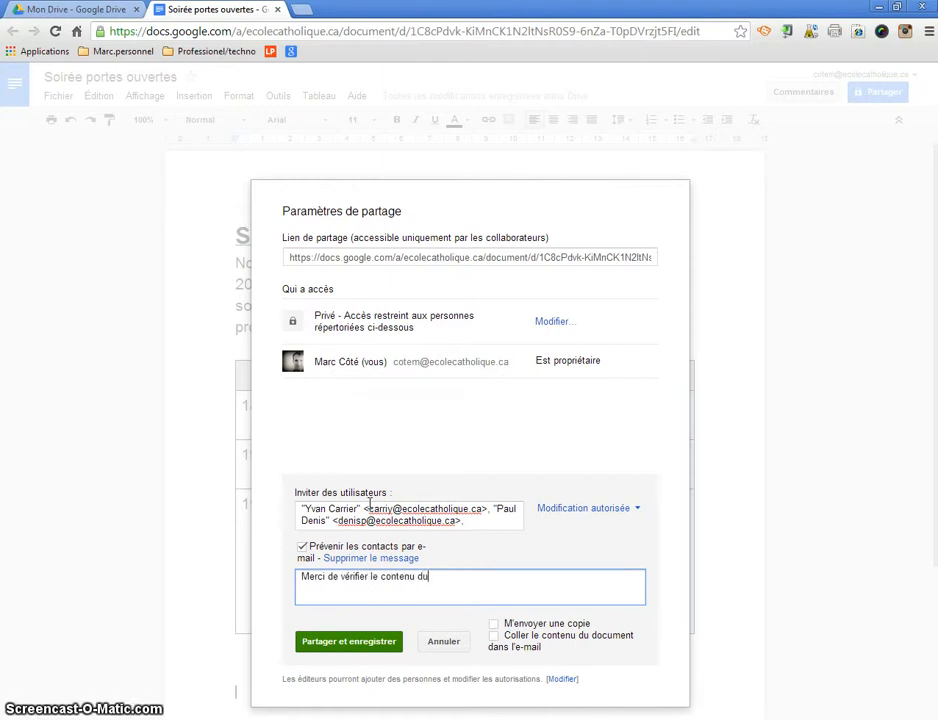
type(" texte.")
key("Return")
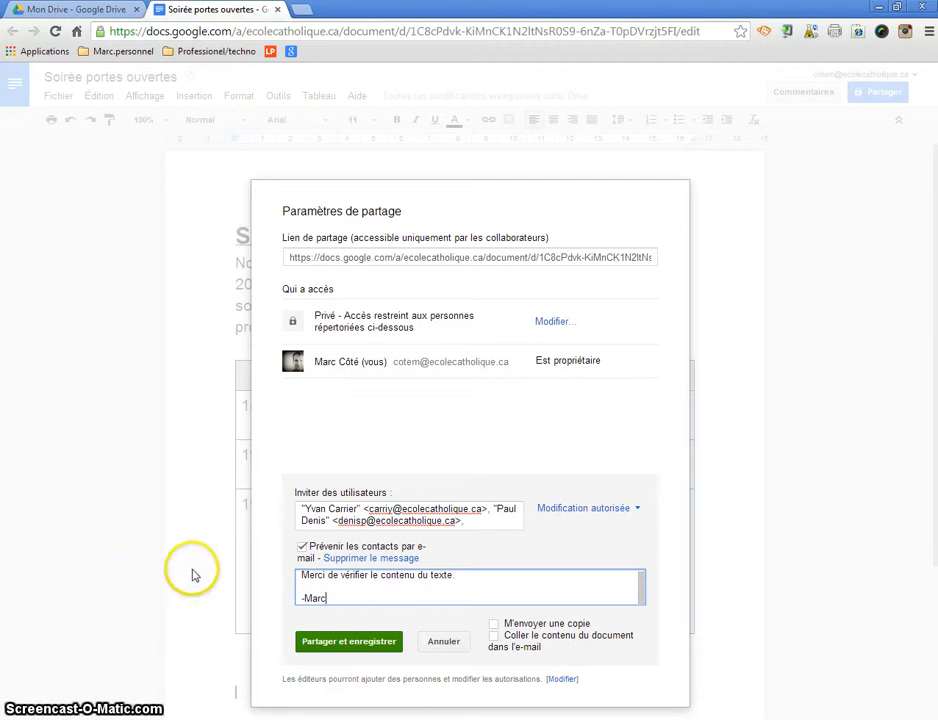
left_click(348, 642)
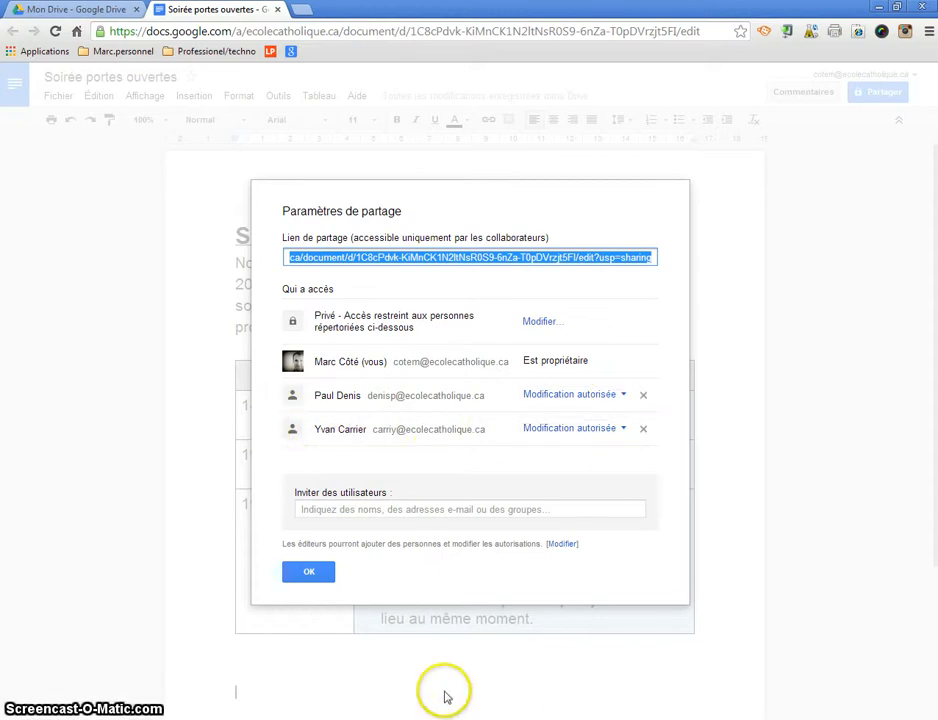
- Choose "Modification autorisée" for the first added collaborator, save the changes and close the sharing settings
left_click(623, 395)
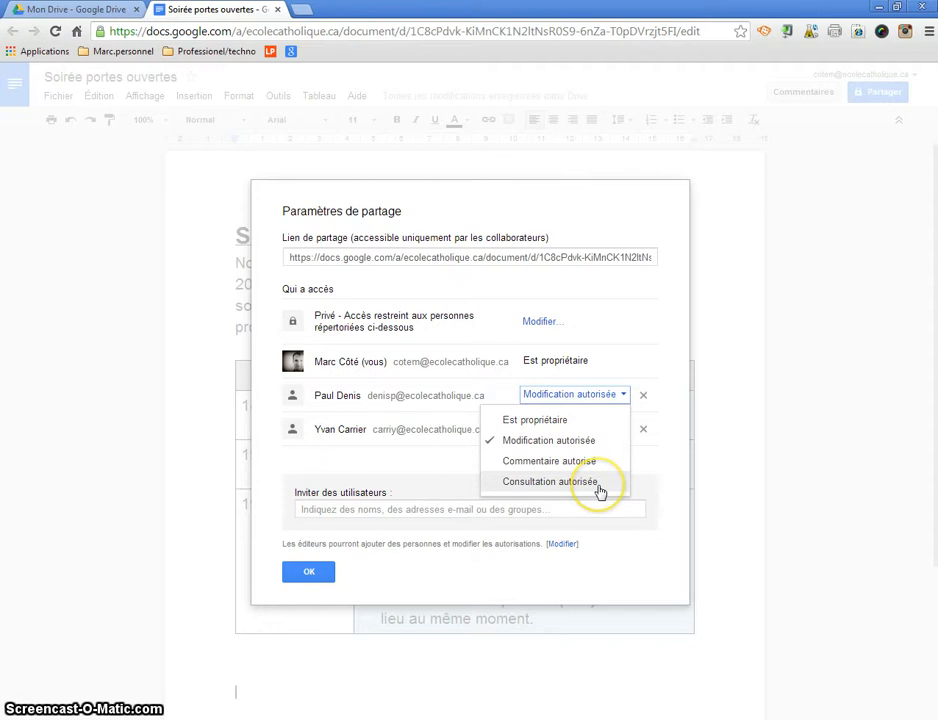
left_click(590, 441)
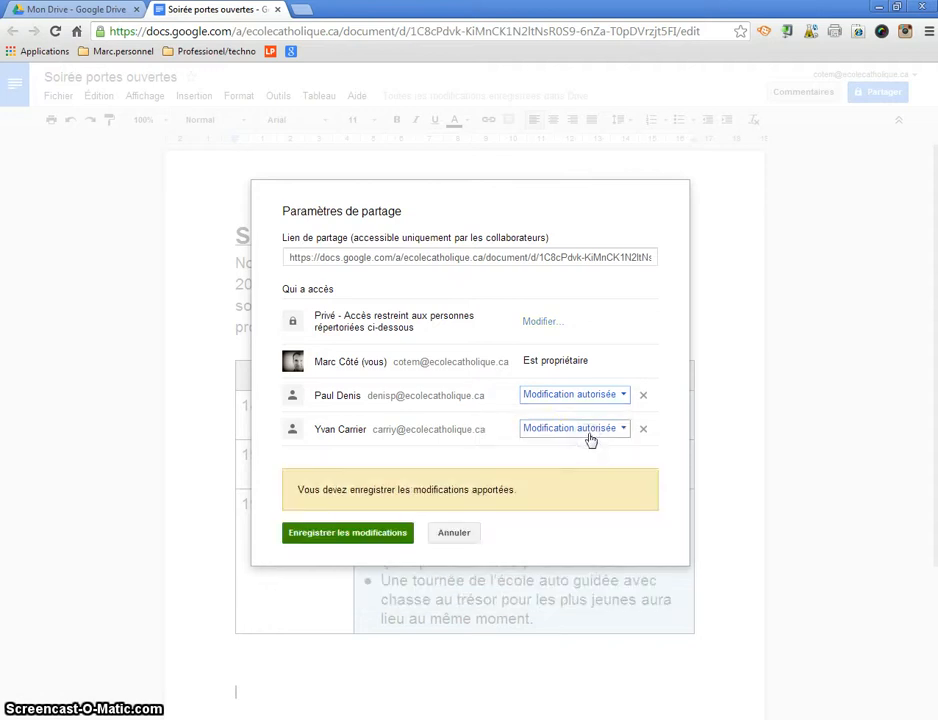
left_click(343, 536)
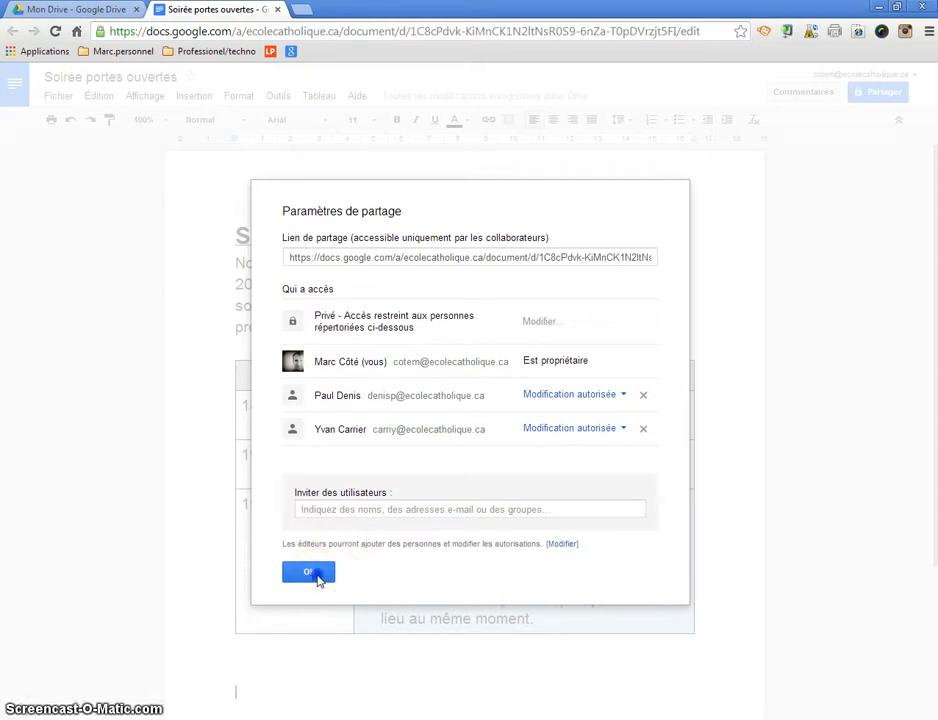
left_click(310, 573)
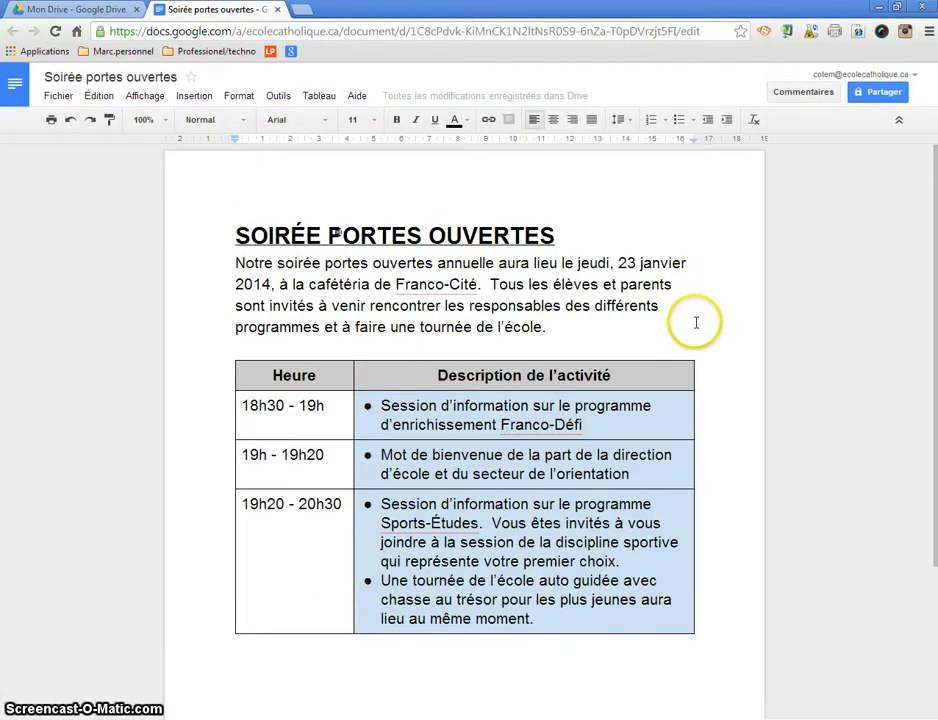